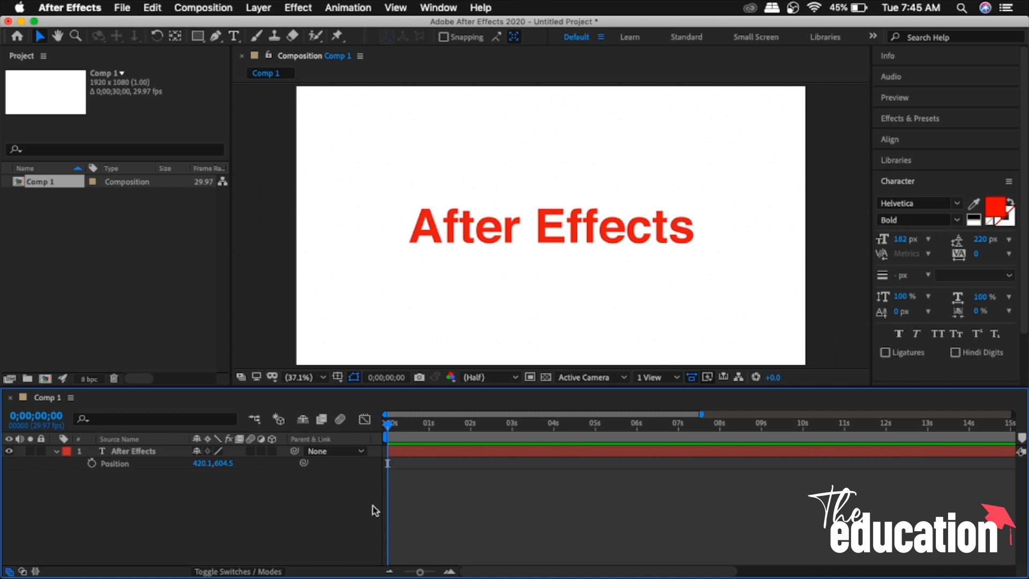
# Try moving the After Effects text layer to position 403.1, 655.5, and undo the move
pyautogui.click(168, 451)
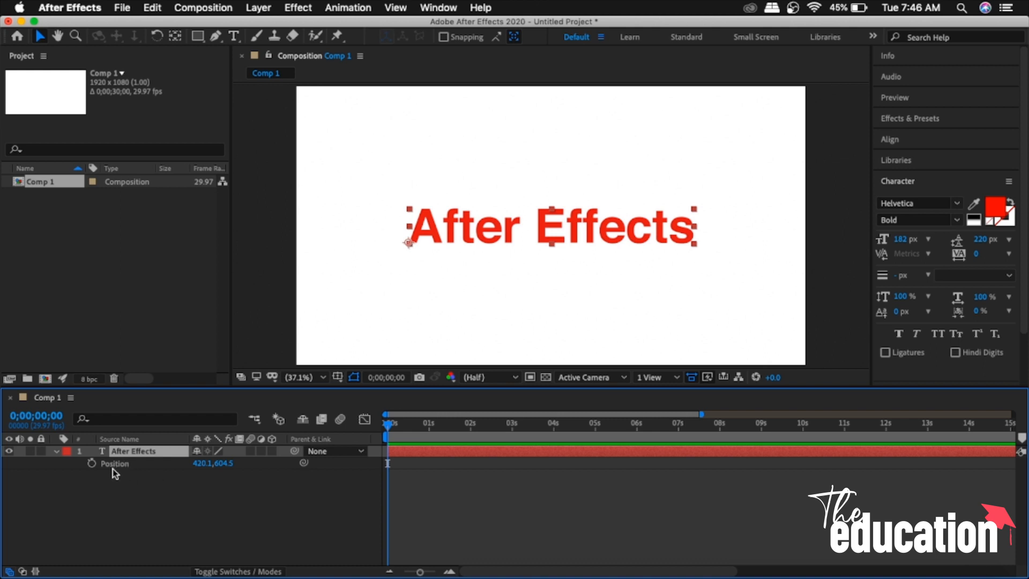
pyautogui.press('p')
pyautogui.press('p')
pyautogui.moveTo(203, 463); pyautogui.dragTo(246, 468)
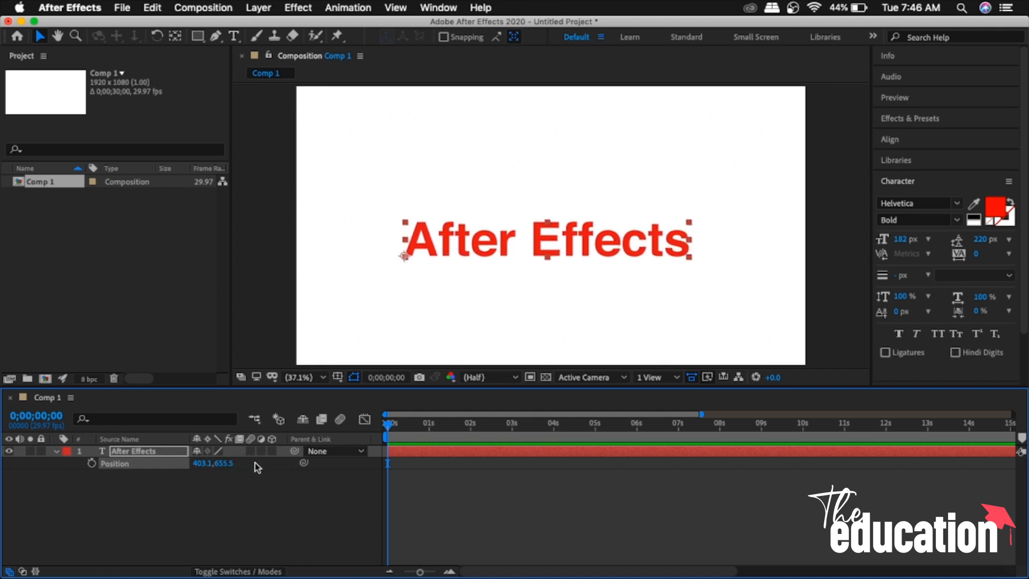
pyautogui.press('super+z')
pyautogui.press('super+z')
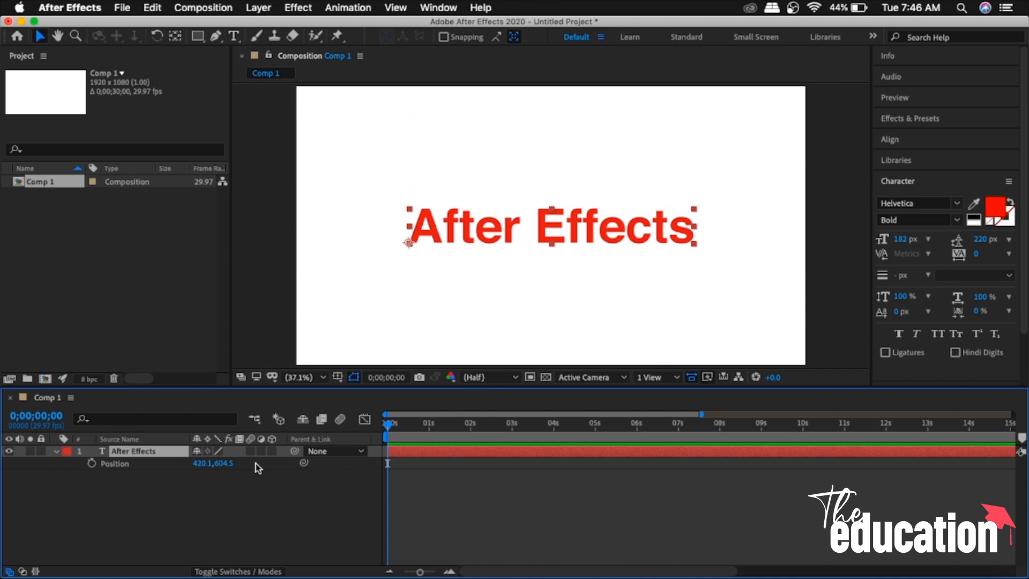
# Start Position keyframing on the After Effects text layer with a keyframe at 0;00;02;00
pyautogui.click(471, 433)
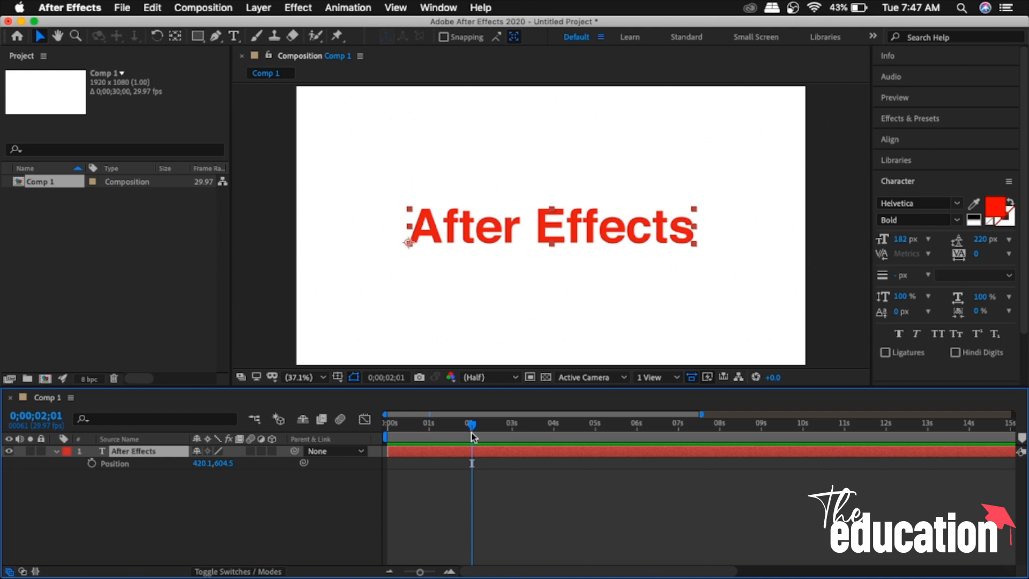
pyautogui.moveTo(474, 433)
pyautogui.mouseDown()
pyautogui.moveTo(483, 430)
pyautogui.moveTo(473, 436)
pyautogui.mouseUp()
pyautogui.moveTo(472, 436)
pyautogui.mouseDown()
pyautogui.moveTo(491, 432)
pyautogui.moveTo(471, 431)
pyautogui.mouseUp()
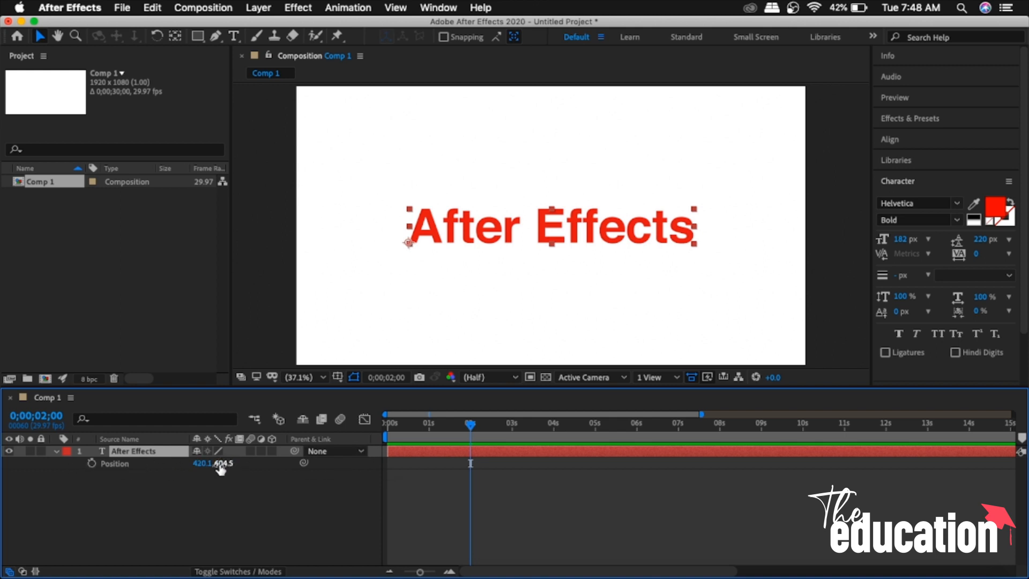
pyautogui.click(92, 463)
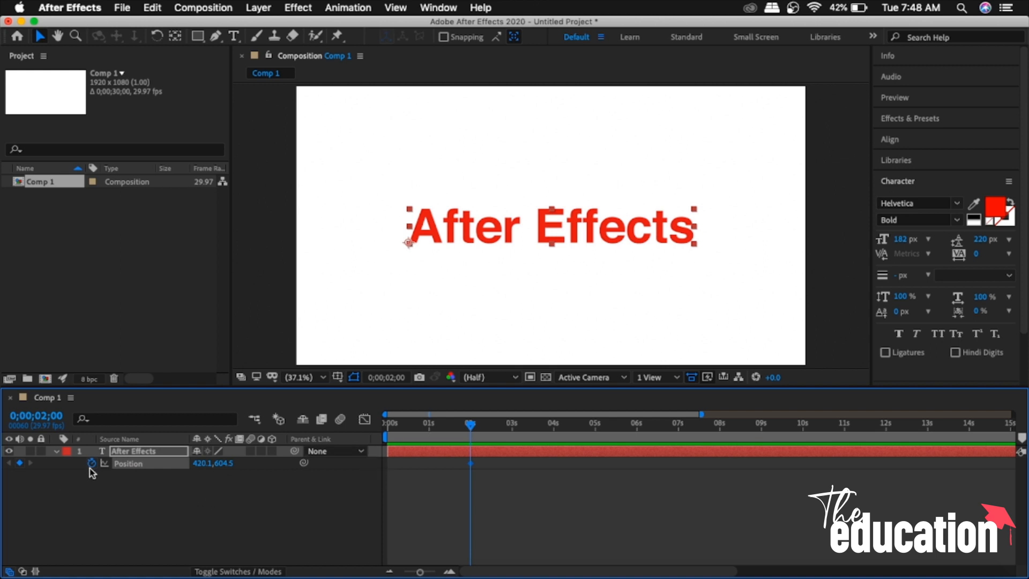
# Keyframe the text off-screen to the left at 0;00;00;00 by setting its X position to -1159.9
pyautogui.moveTo(470, 425); pyautogui.dragTo(487, 429)
pyautogui.moveTo(472, 464)
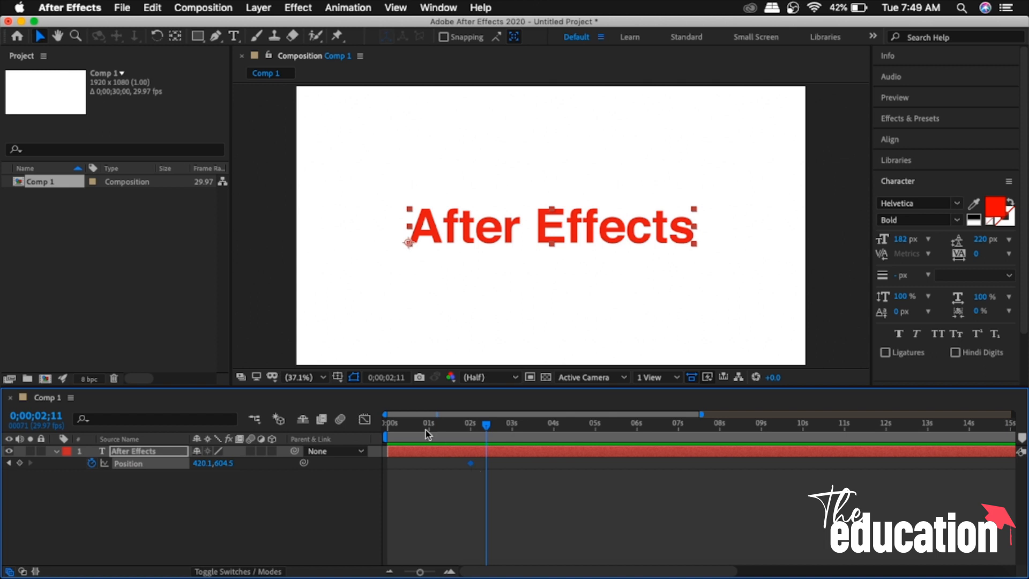
pyautogui.click(486, 431)
pyautogui.moveTo(488, 433); pyautogui.dragTo(384, 442)
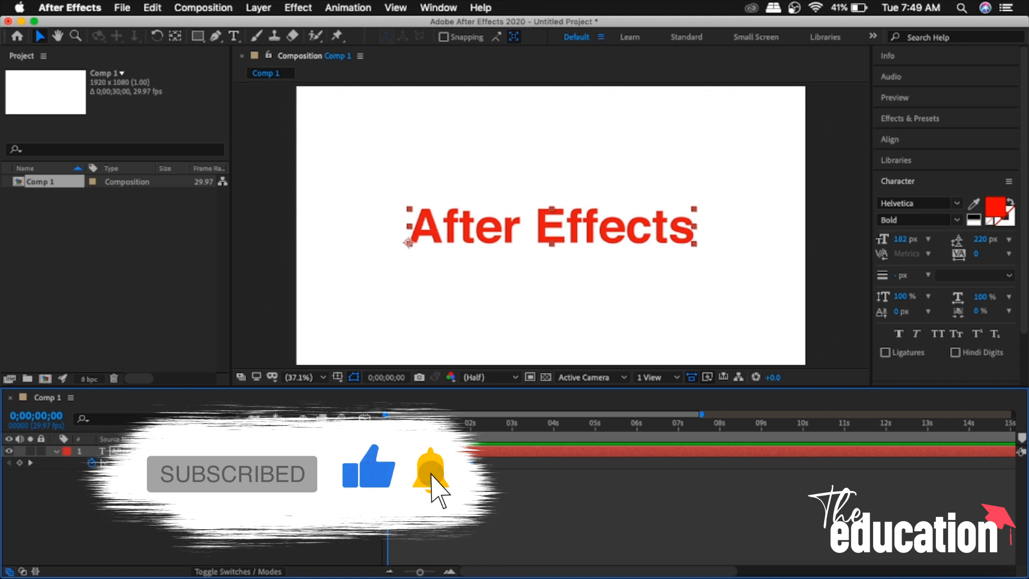
pyautogui.moveTo(208, 464); pyautogui.dragTo(92, 463)
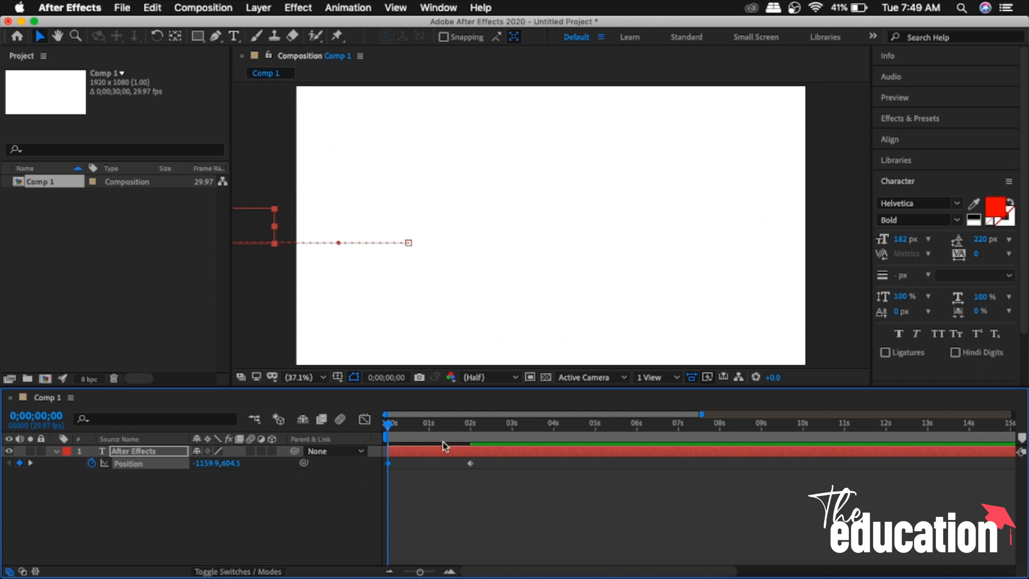
# Preview the text sliding into the composition from the start of the timeline
pyautogui.click(471, 427)
pyautogui.moveTo(472, 426); pyautogui.dragTo(334, 419)
pyautogui.click(414, 490)
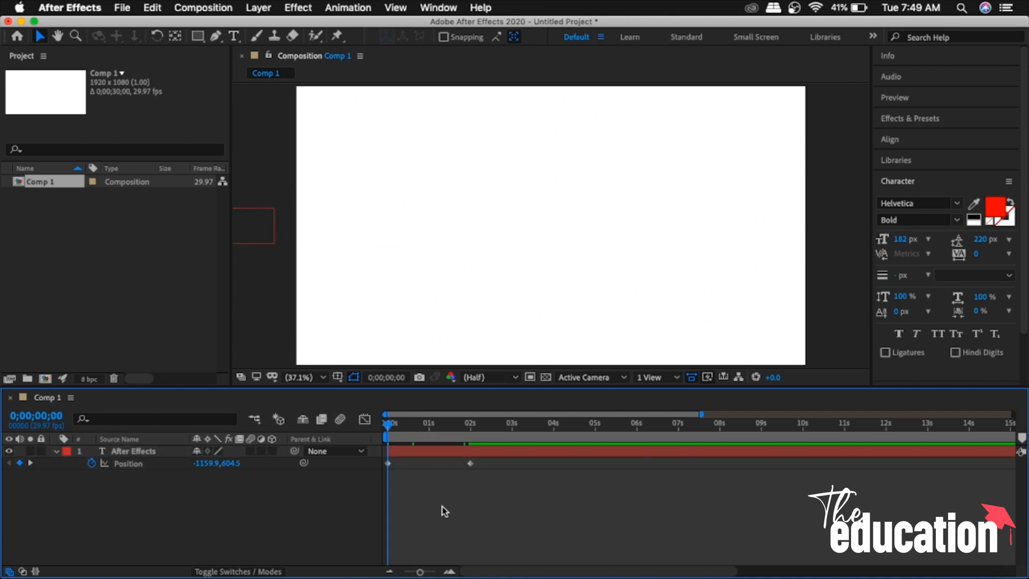
pyautogui.press('space')
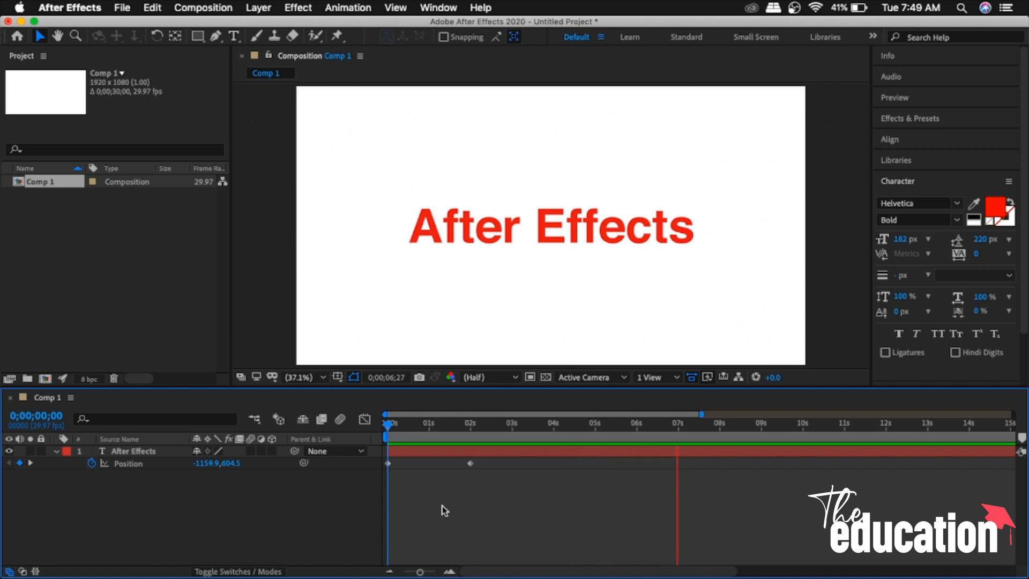
pyautogui.press('space')
# Add a Position keyframe at 0;00;03;00 that holds the text at its centred position
pyautogui.click(496, 436)
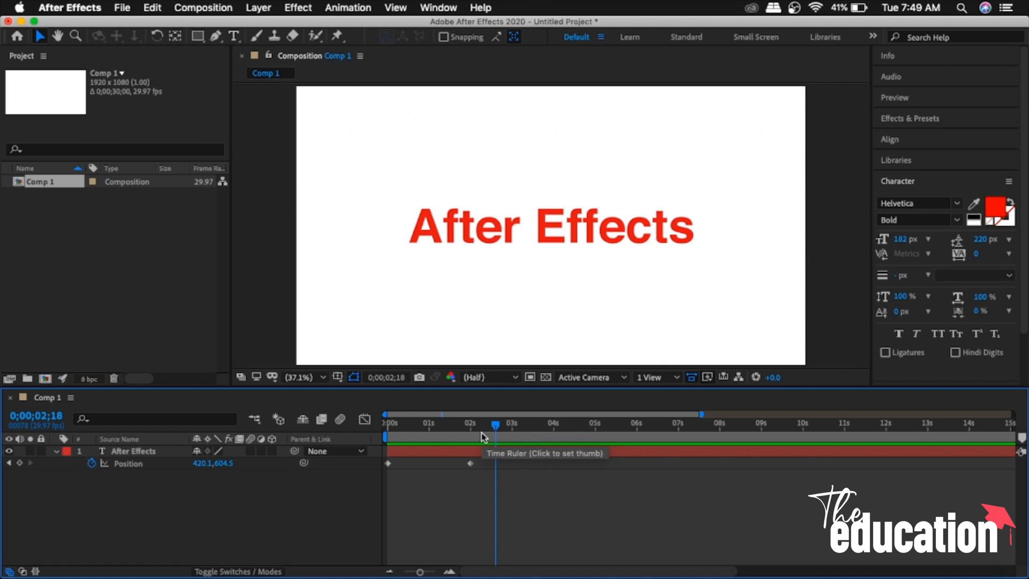
pyautogui.click(513, 429)
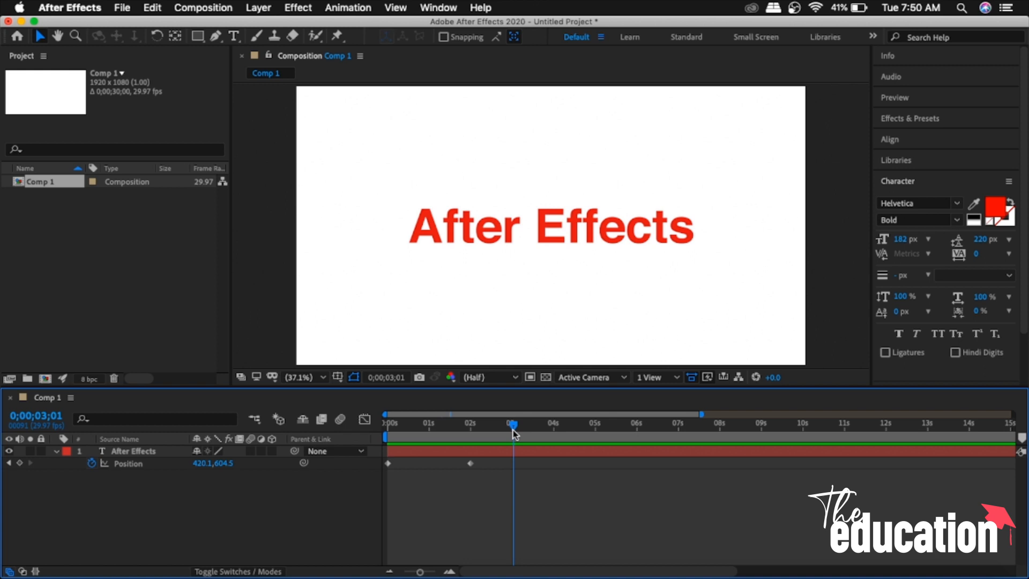
pyautogui.click(496, 455)
pyautogui.click(445, 477)
pyautogui.click(471, 464)
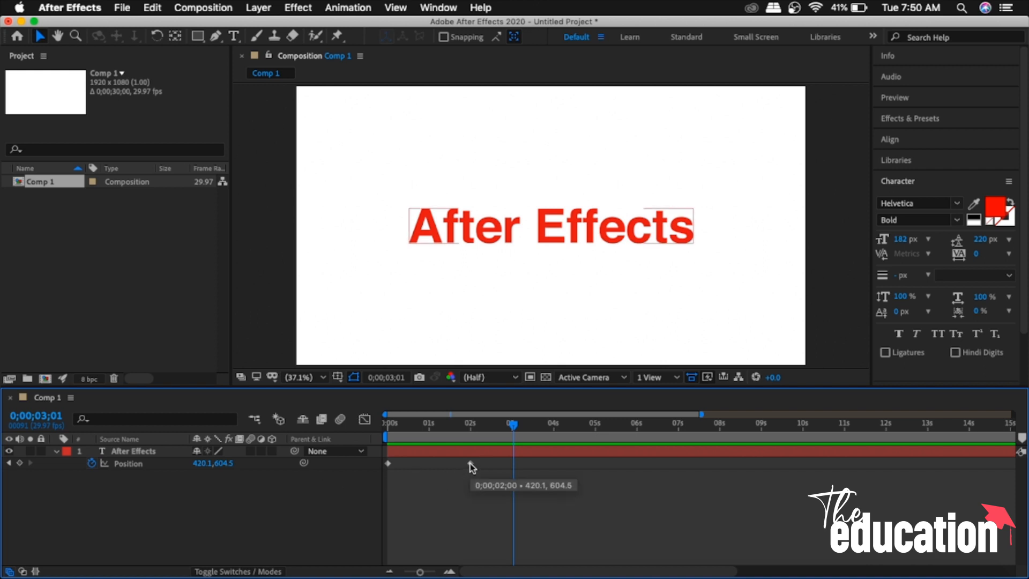
pyautogui.click(470, 463)
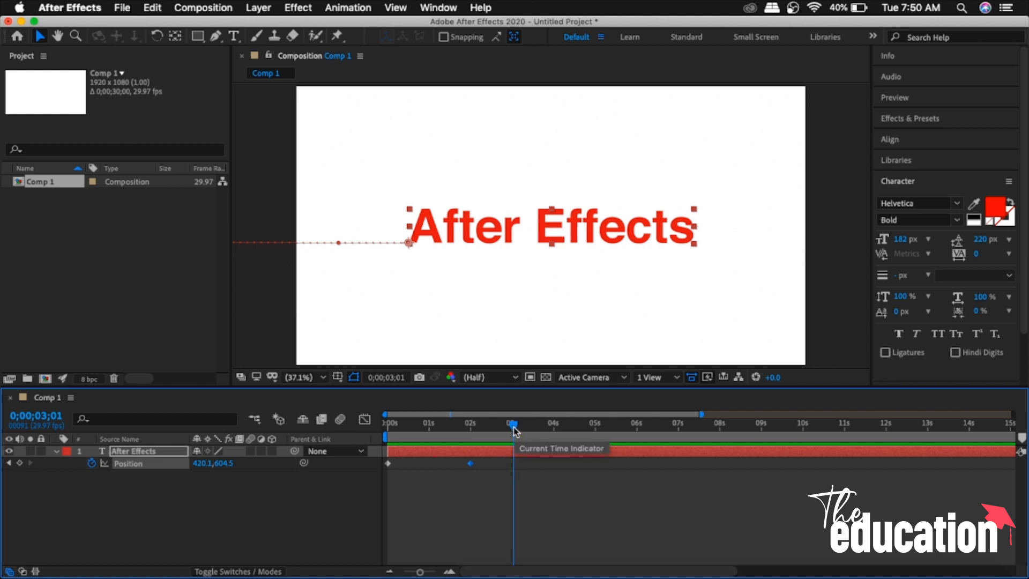
pyautogui.moveTo(513, 431); pyautogui.dragTo(512, 431)
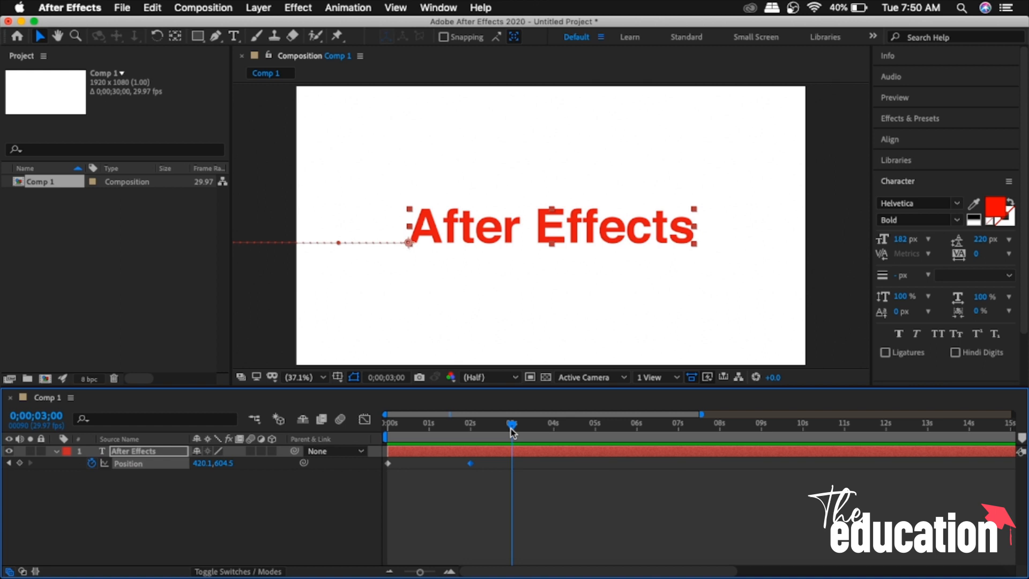
pyautogui.moveTo(513, 432); pyautogui.dragTo(472, 434)
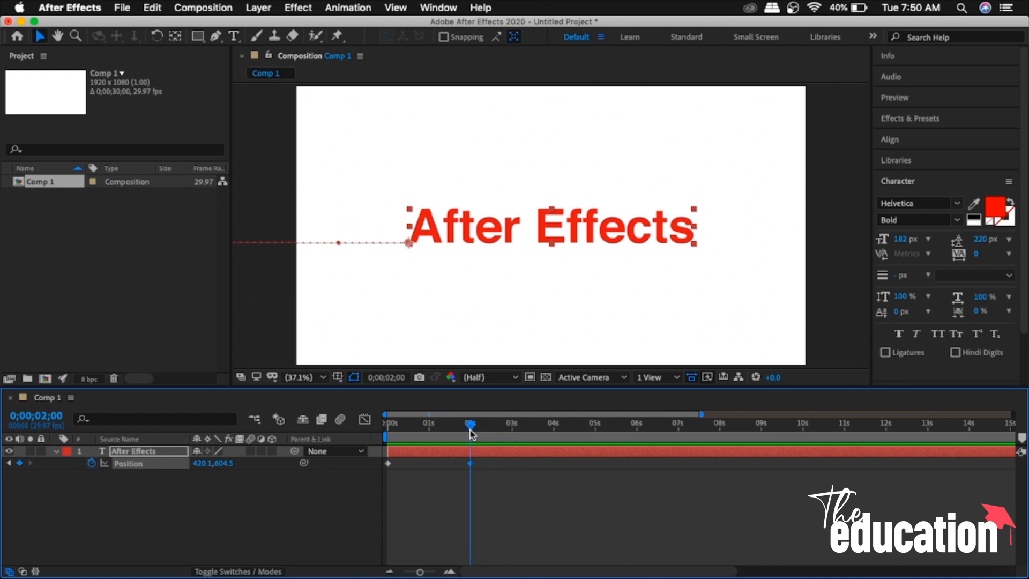
pyautogui.moveTo(470, 430); pyautogui.dragTo(512, 431)
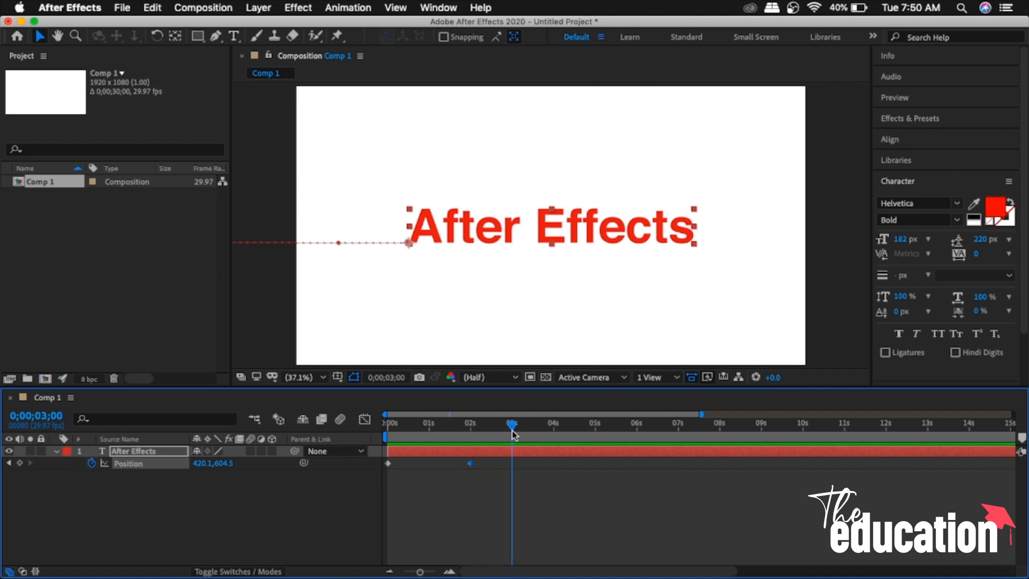
pyautogui.hotkey('alt', 'shift', 'p')
pyautogui.press('super+z')
pyautogui.moveTo(471, 466)
pyautogui.click(497, 467)
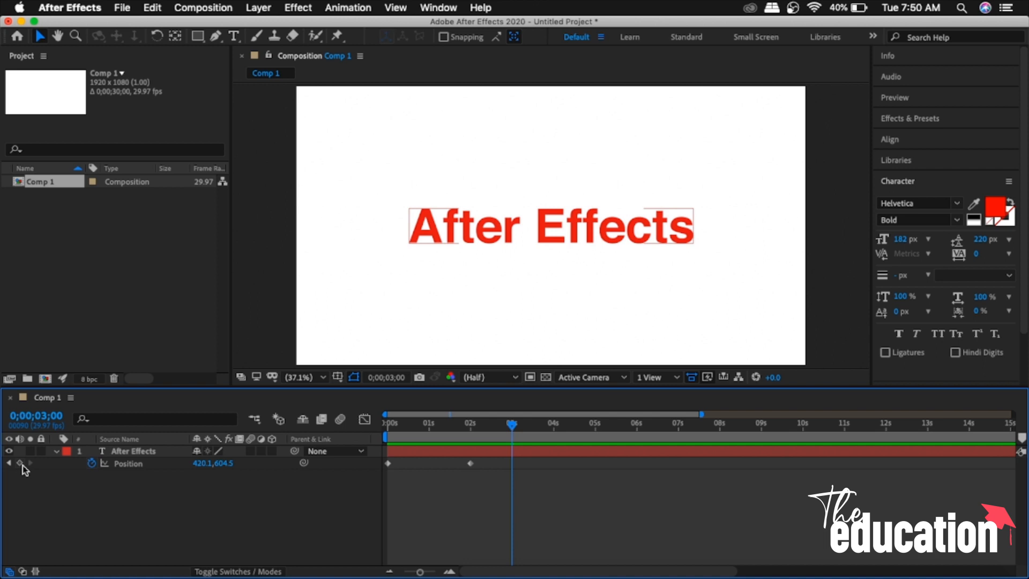
pyautogui.click(470, 464)
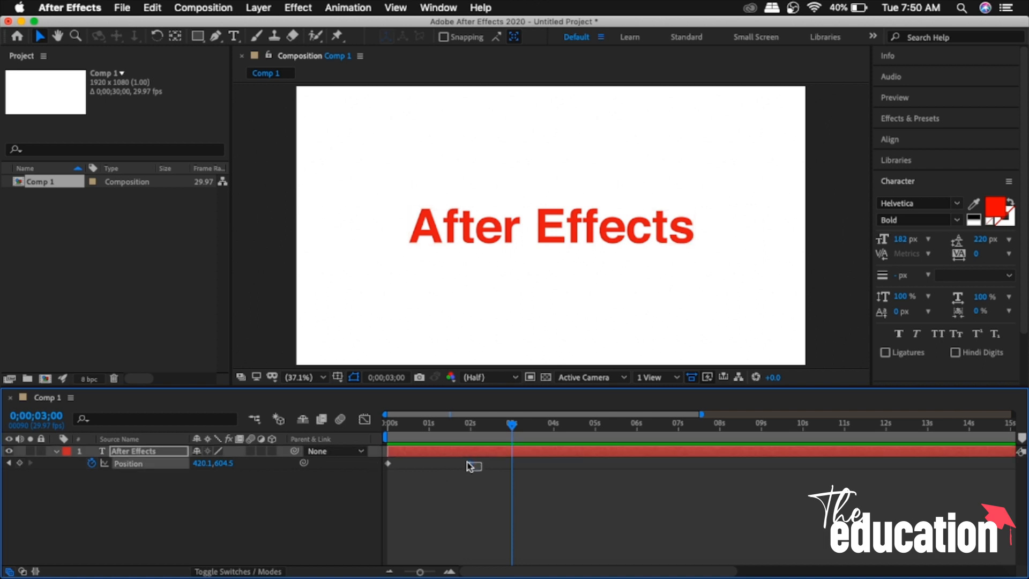
pyautogui.click(468, 476)
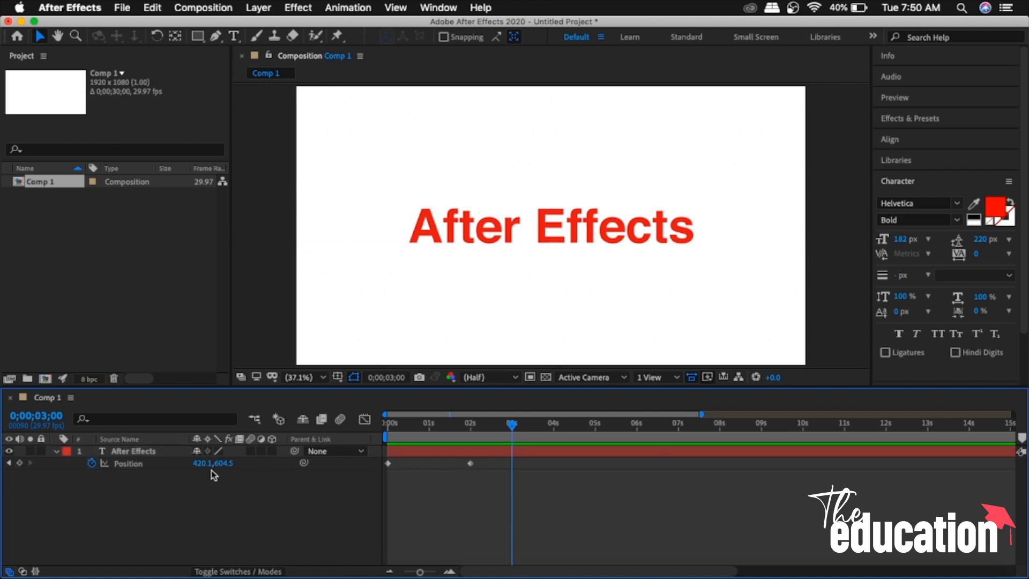
pyautogui.click(20, 464)
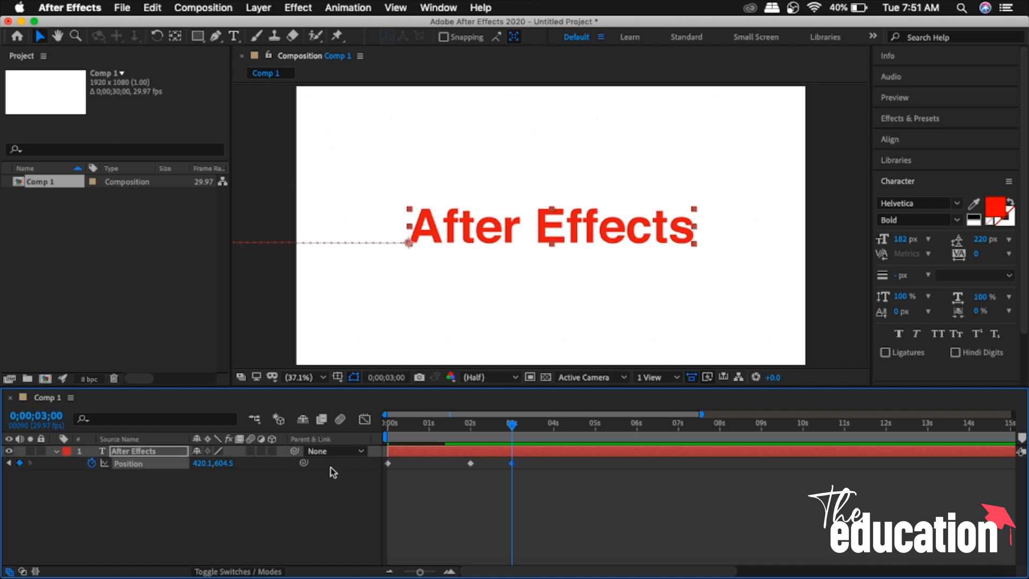
# Inspect the Position keyframes at 2 and 3 seconds, and play the animation from the start
pyautogui.click(458, 474)
pyautogui.click(471, 464)
pyautogui.click(512, 464)
pyautogui.click(468, 482)
pyautogui.moveTo(475, 481); pyautogui.dragTo(470, 465)
pyautogui.click(494, 427)
pyautogui.moveTo(493, 427); pyautogui.dragTo(380, 428)
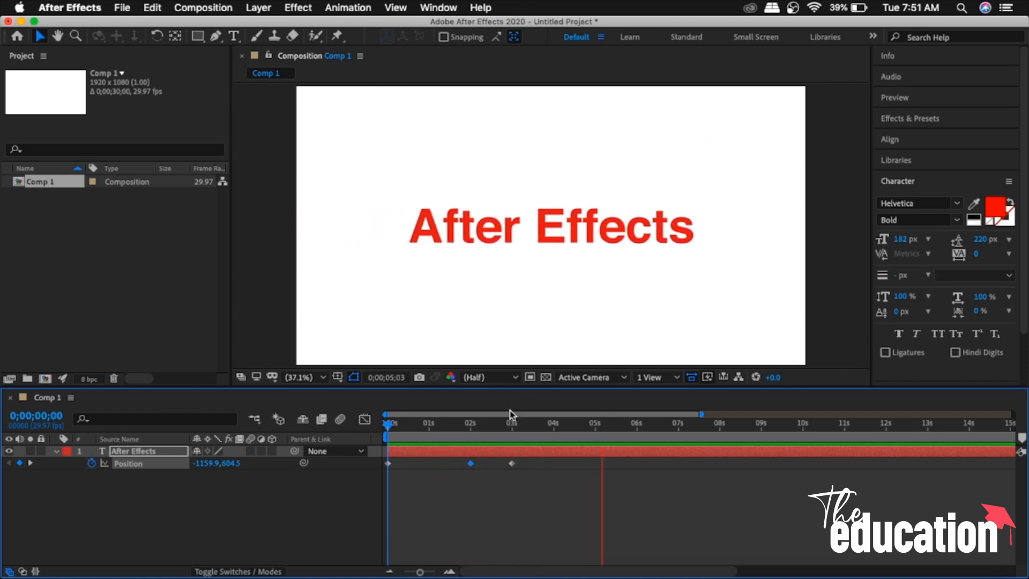
# Keyframe the text off-screen to the right at 0;00;05;00 by setting its X position to 1992.4
pyautogui.click(595, 436)
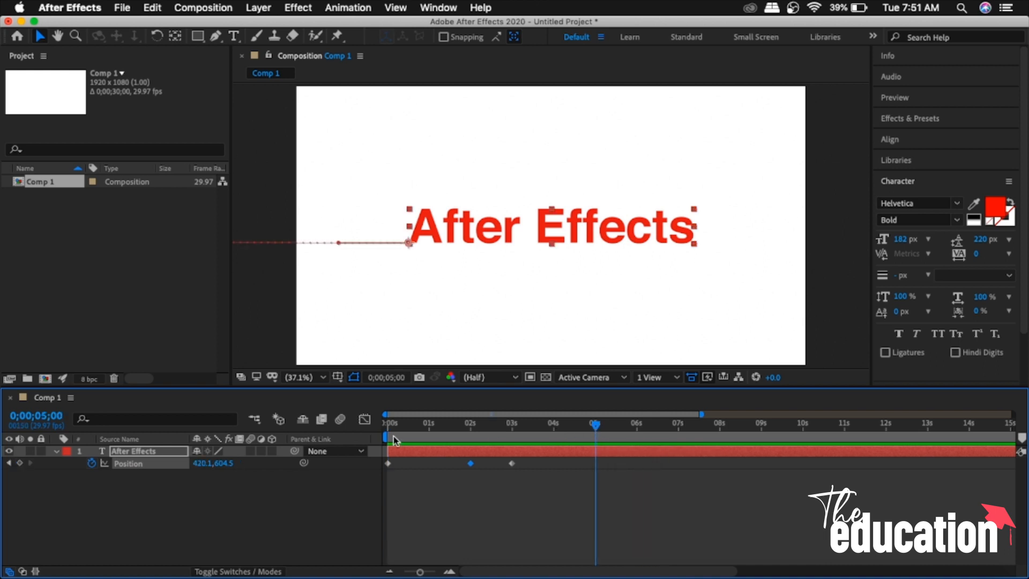
pyautogui.moveTo(202, 463); pyautogui.dragTo(777, 461)
pyautogui.moveTo(776, 461); pyautogui.dragTo(632, 449)
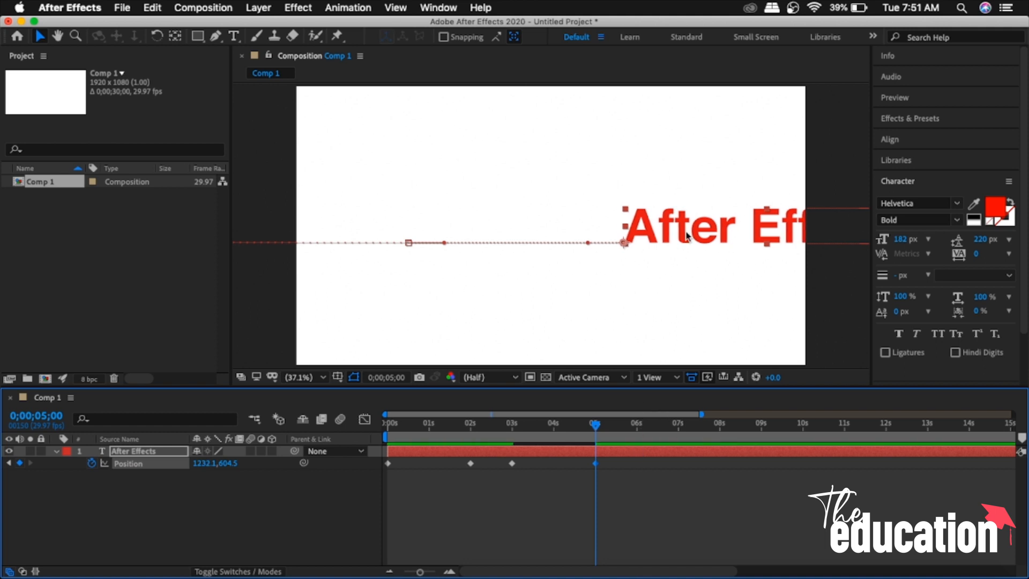
pyautogui.moveTo(682, 231); pyautogui.dragTo(640, 232)
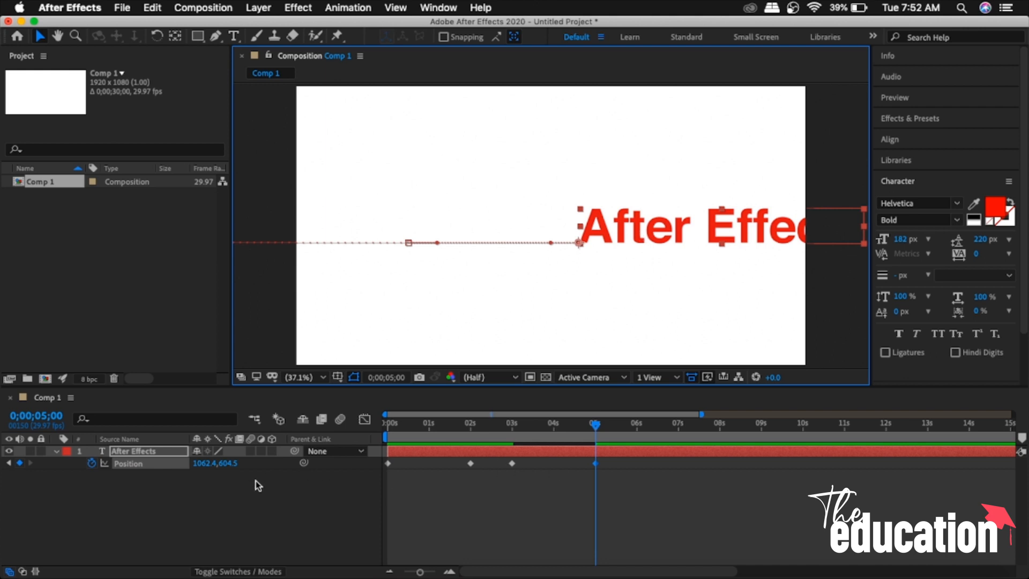
pyautogui.moveTo(198, 464); pyautogui.dragTo(255, 470)
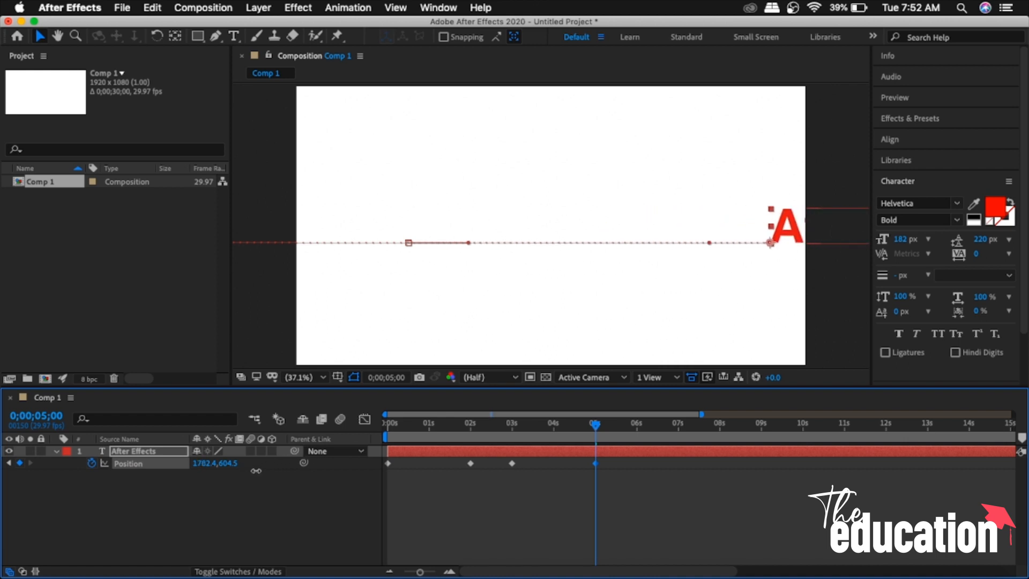
pyautogui.moveTo(202, 468); pyautogui.dragTo(210, 466)
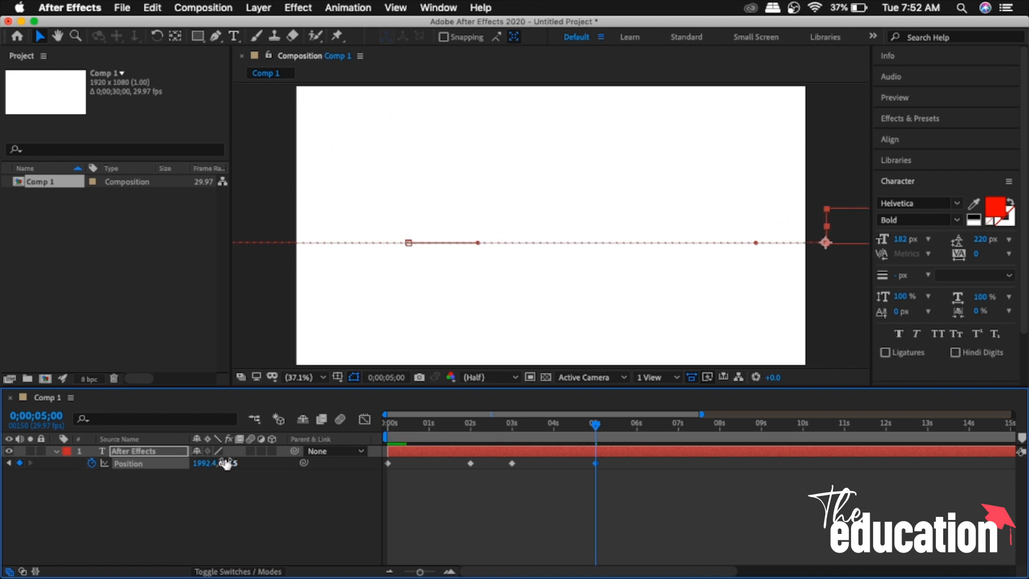
# Play the text's entrance, pause and exit from the start of the composition
pyautogui.moveTo(569, 427); pyautogui.dragTo(376, 436)
pyautogui.press('space')
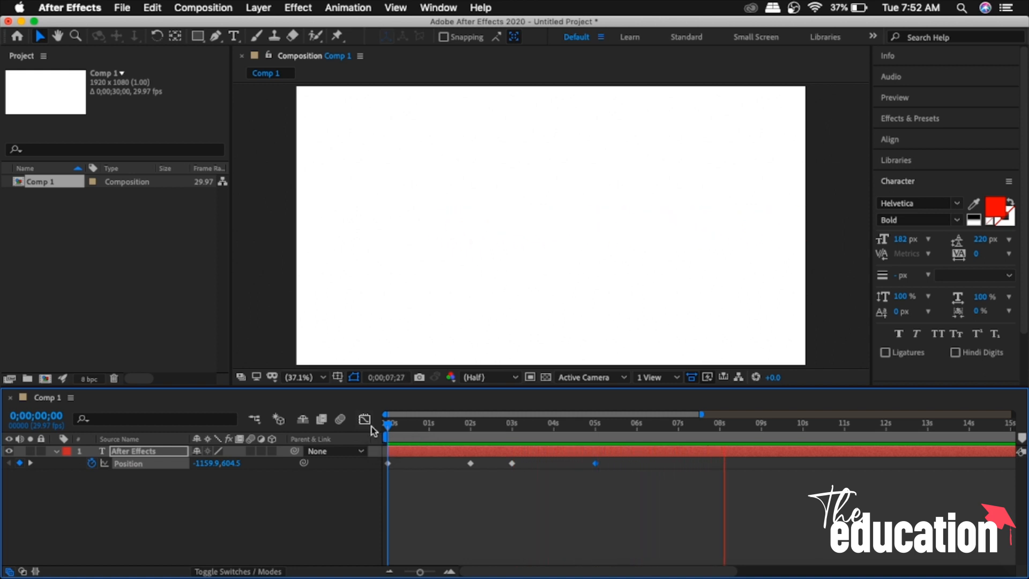
pyautogui.press('space')
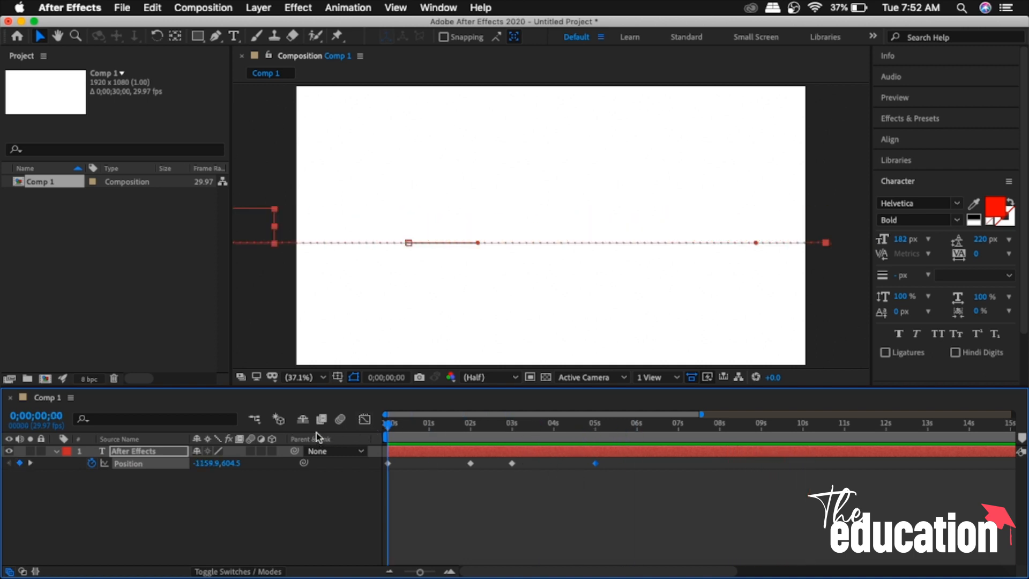
pyautogui.press('space')
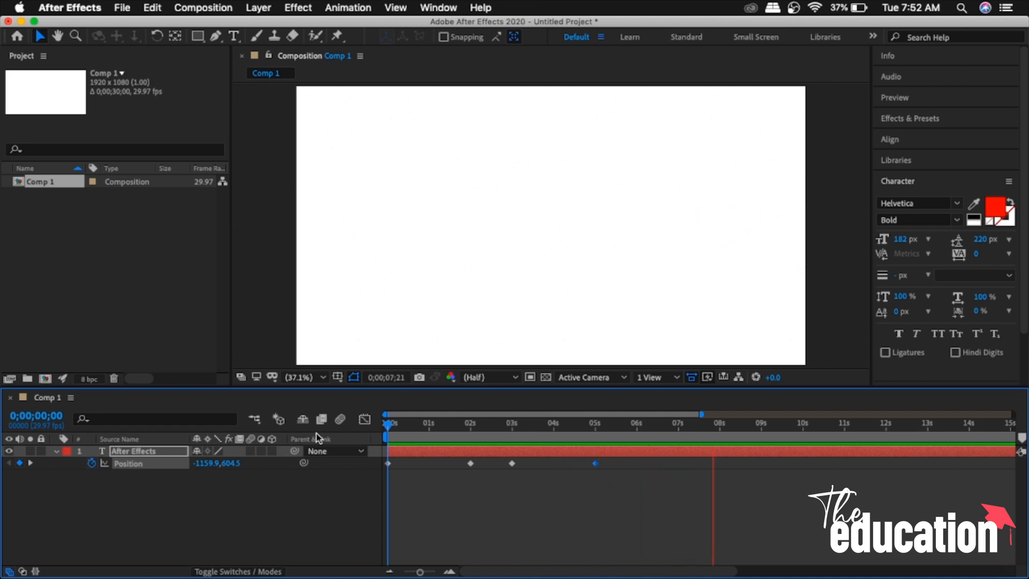
# Add a Position keyframe for the text layer at 0;00;06;01, and select the keyframe at 5 seconds
pyautogui.moveTo(685, 425); pyautogui.dragTo(677, 430)
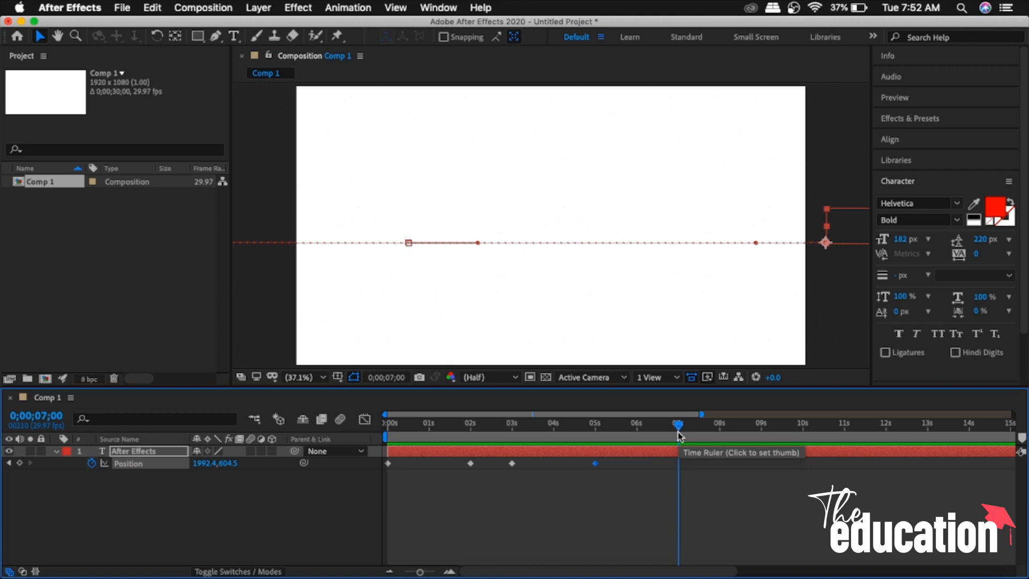
pyautogui.click(638, 433)
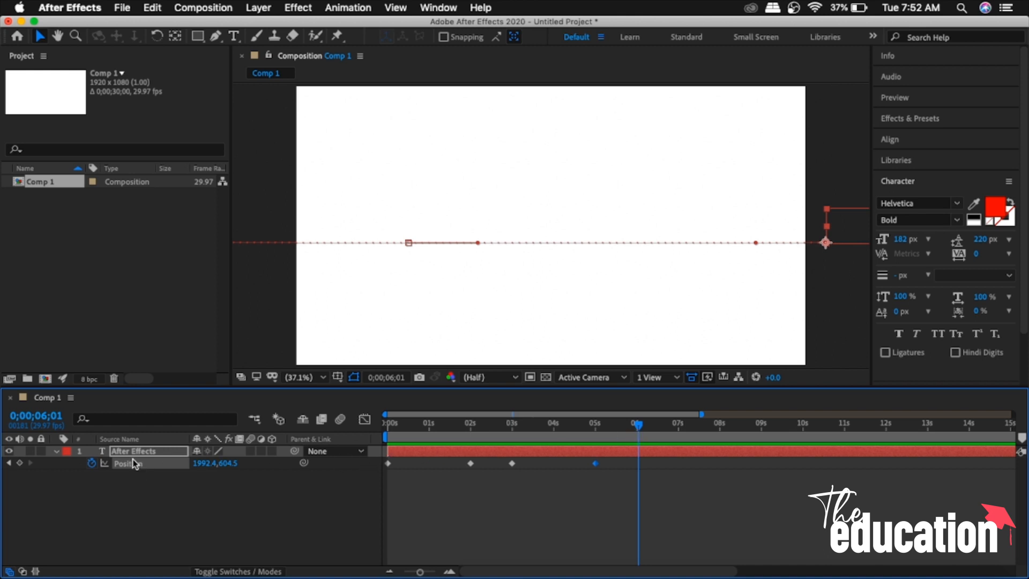
pyautogui.click(21, 464)
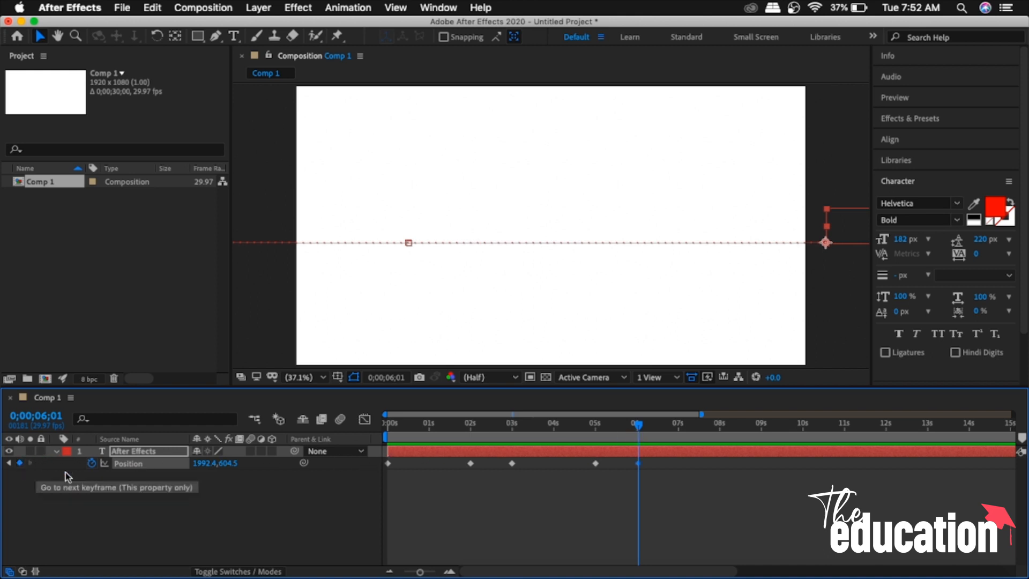
pyautogui.moveTo(601, 476); pyautogui.dragTo(586, 460)
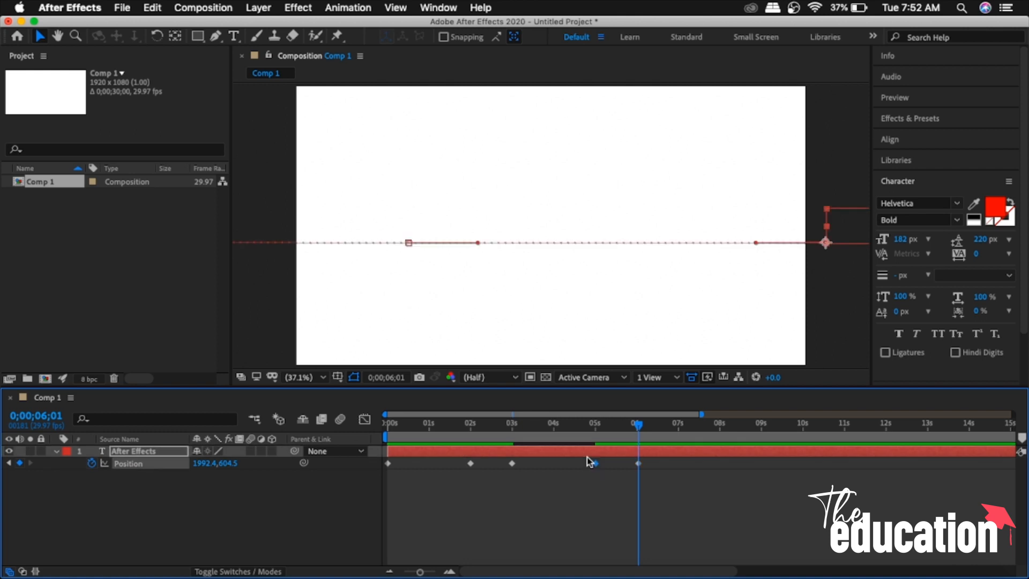
# Copy the text layer's Position keyframe at 3 seconds and paste it at 0;00;08;00
pyautogui.moveTo(640, 428); pyautogui.dragTo(720, 430)
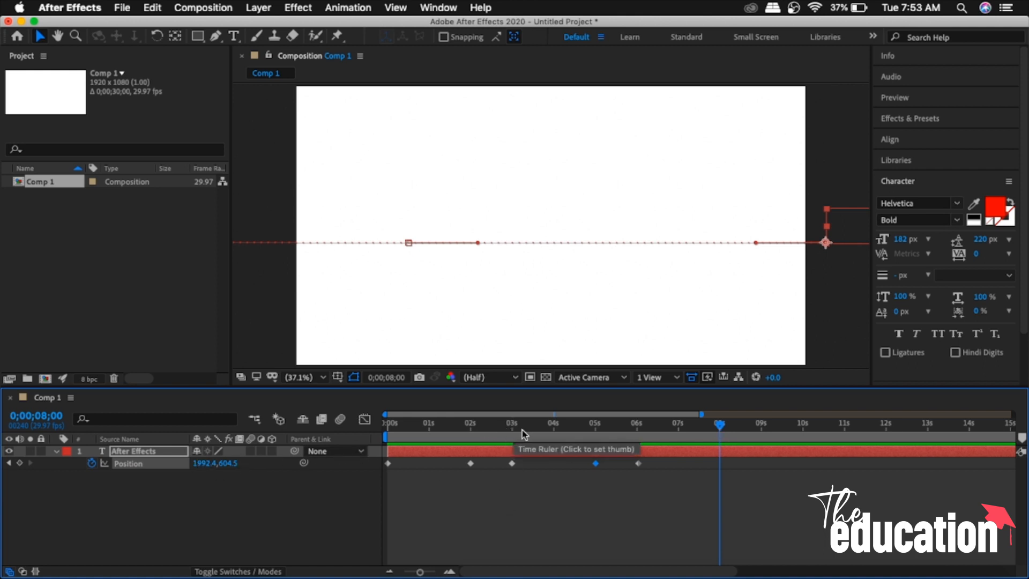
pyautogui.click(518, 469)
pyautogui.click(512, 464)
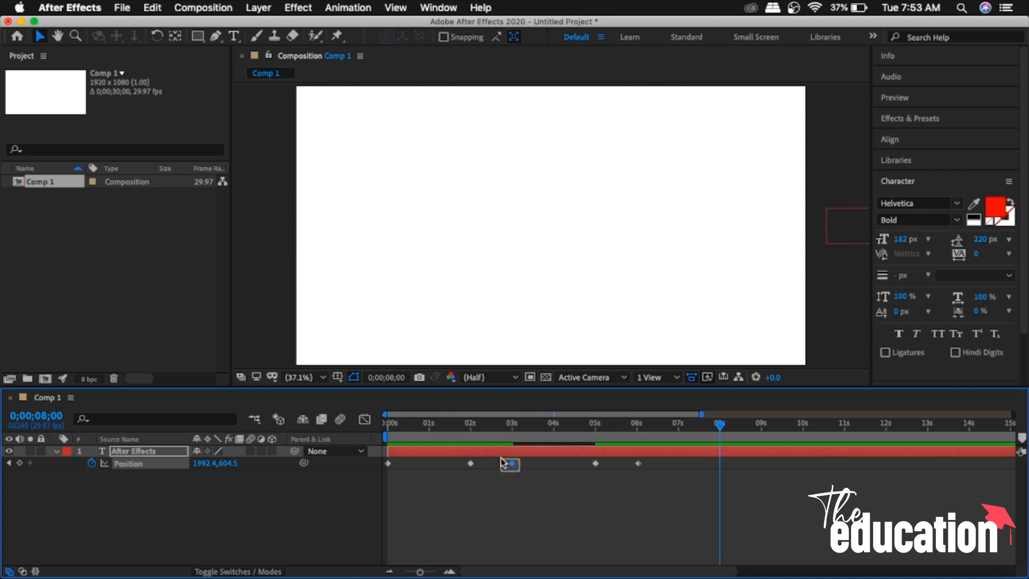
pyautogui.moveTo(503, 461); pyautogui.dragTo(504, 462)
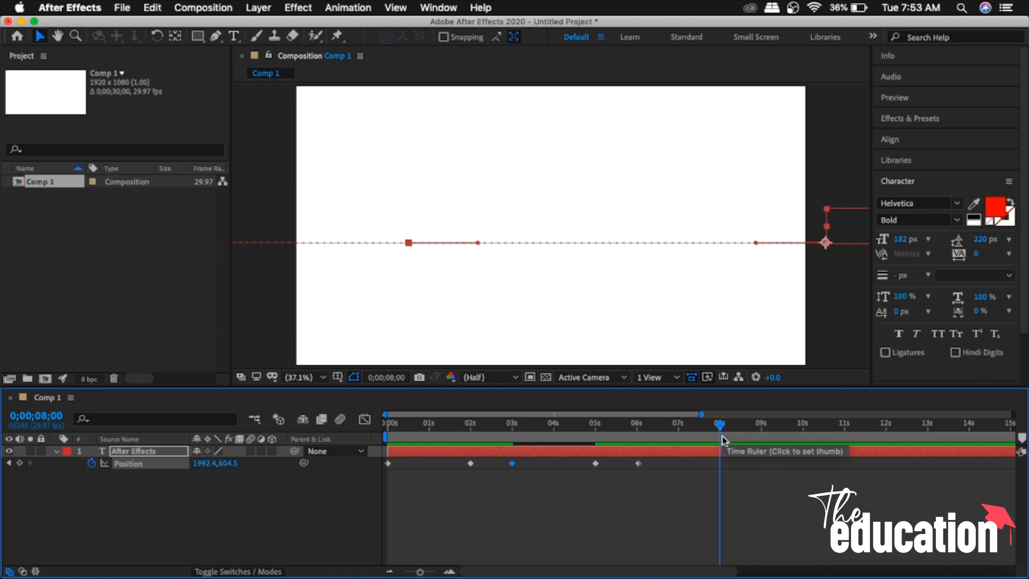
pyautogui.press('super+v')
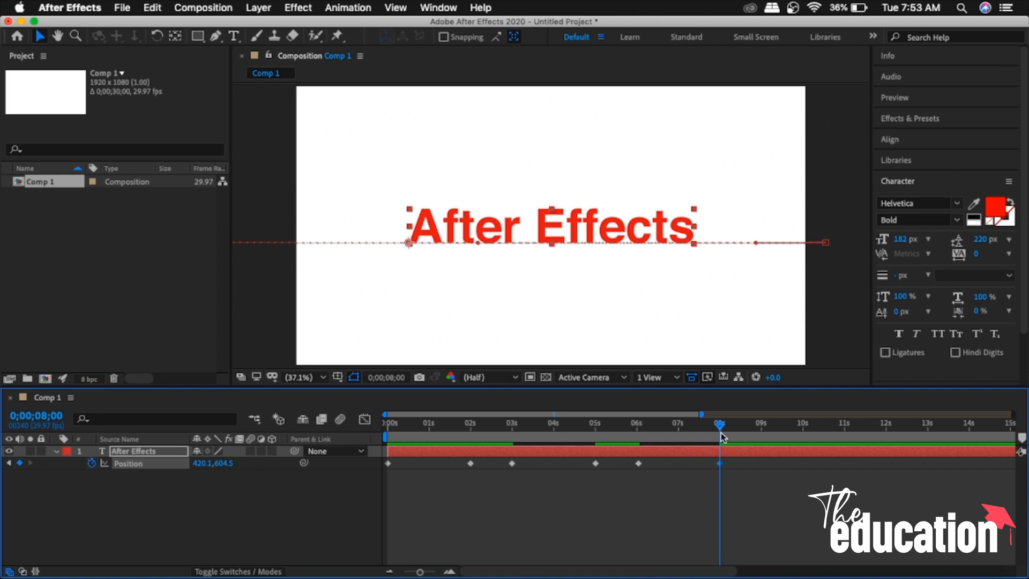
# Play the text animation from the start of the composition past the 8-second keyframe, and stop playback
pyautogui.moveTo(723, 437); pyautogui.dragTo(382, 444)
pyautogui.press('space')
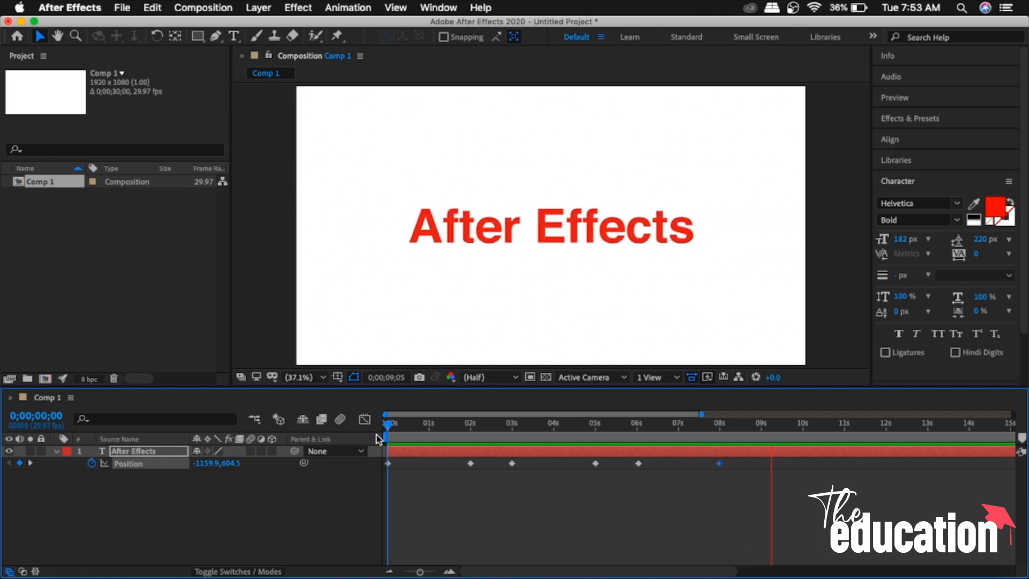
pyautogui.press('space')
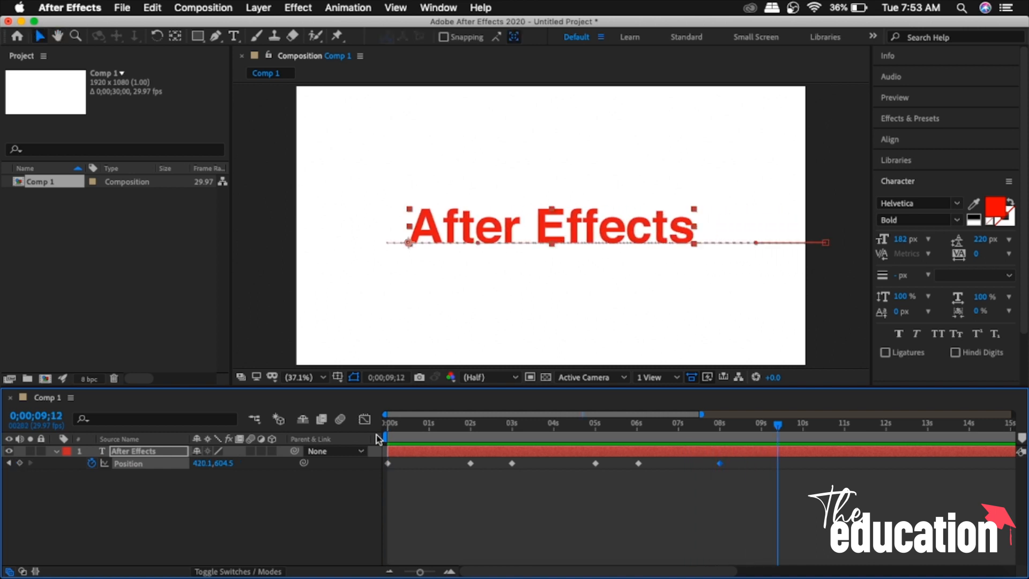